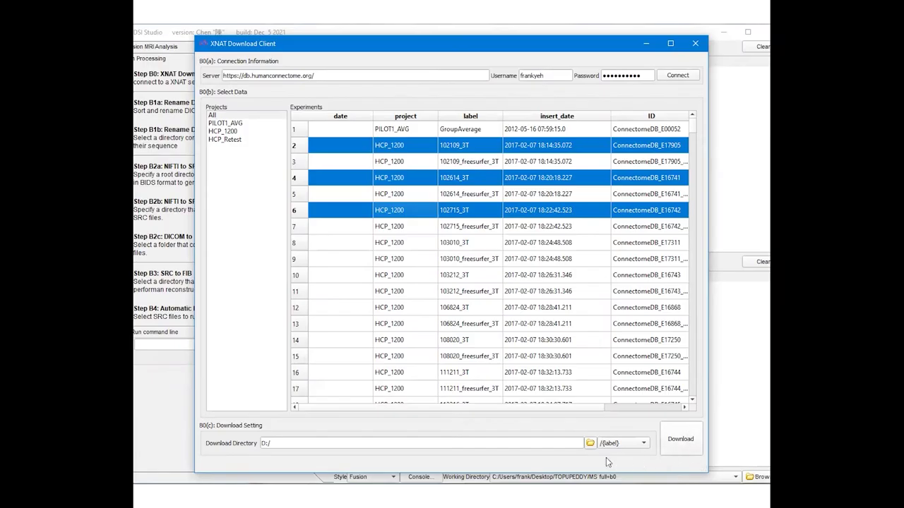
{"action": "left_click", "coordinate": [536, 445]}
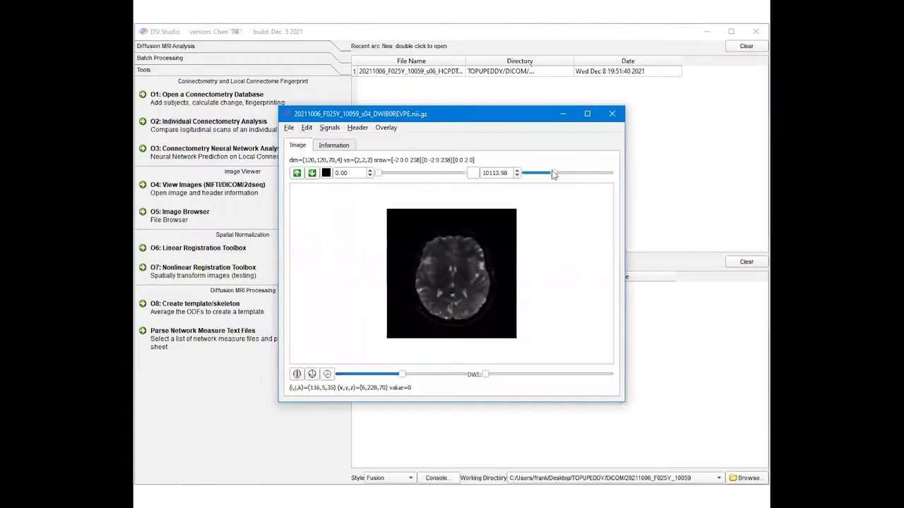
{"action": "left_click_drag", "start_coordinate": [400, 375], "coordinate": [367, 375]}
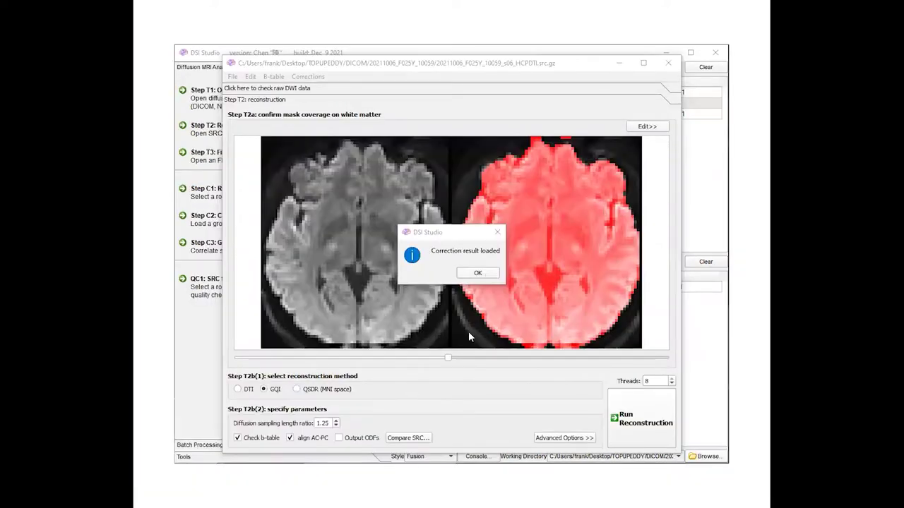
- Run the GQI reconstruction on the corrected source file with a diffusion sampling length ratio of 1.25
{"action": "left_click_drag", "start_coordinate": [450, 358], "coordinate": [554, 358]}
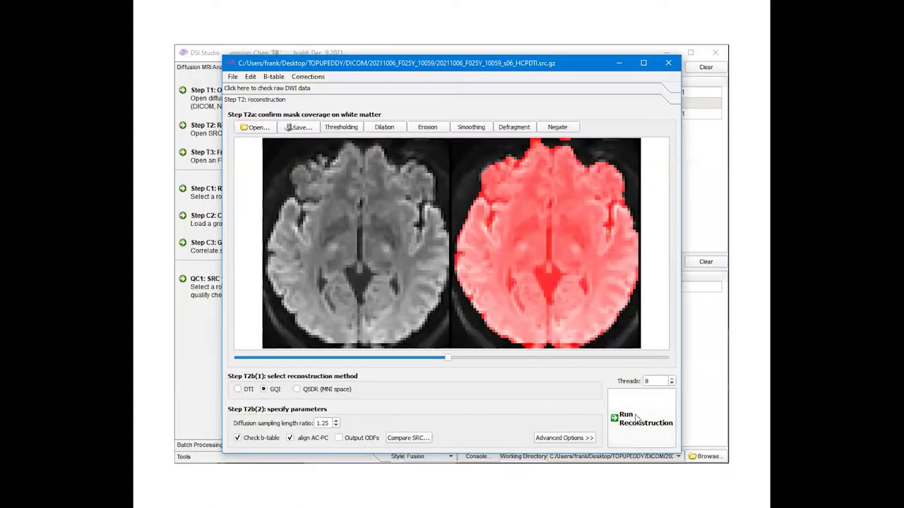
{"action": "left_click", "coordinate": [637, 418]}
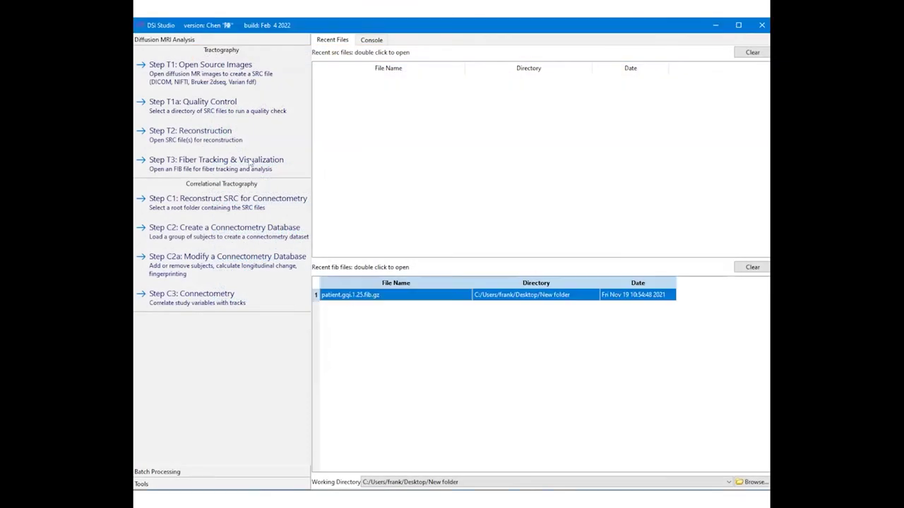
- Open the file patient.gqi.1.25.fib.gz for fiber tracking and visualization
{"action": "left_click", "coordinate": [249, 164]}
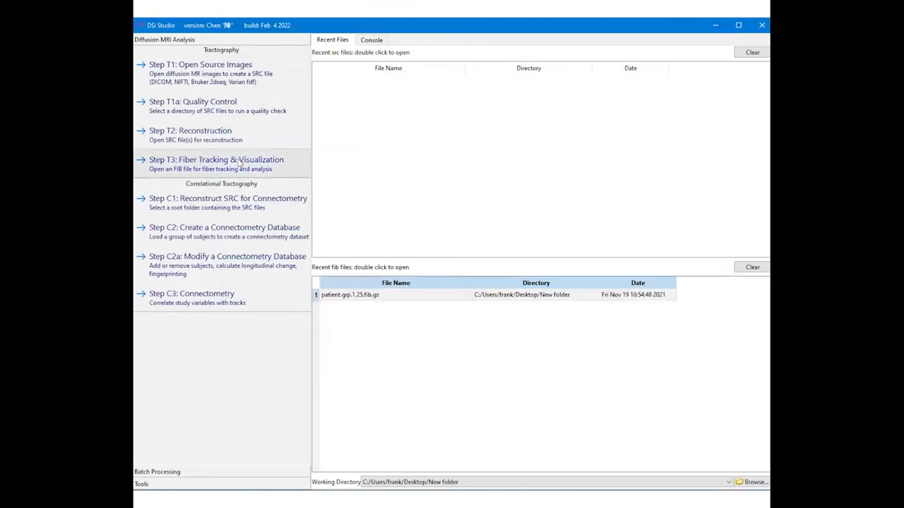
{"action": "left_click", "coordinate": [198, 110]}
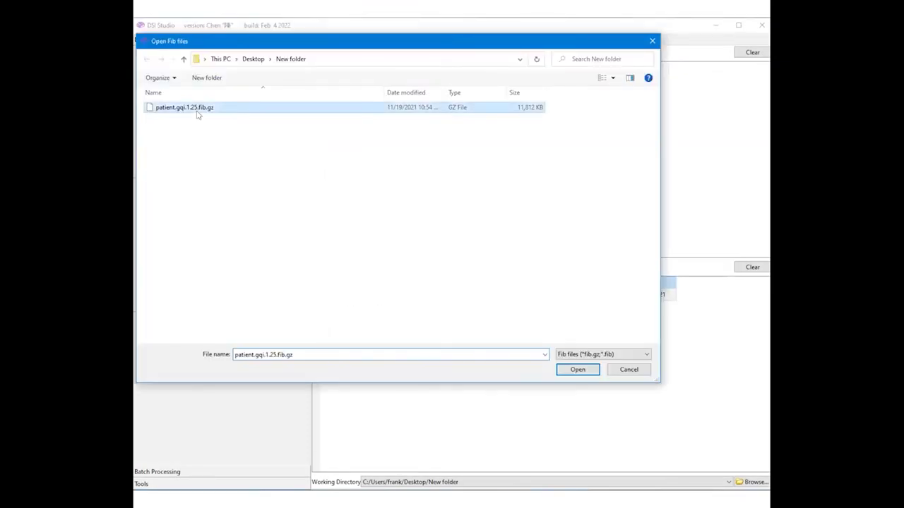
{"action": "key", "text": "Return"}
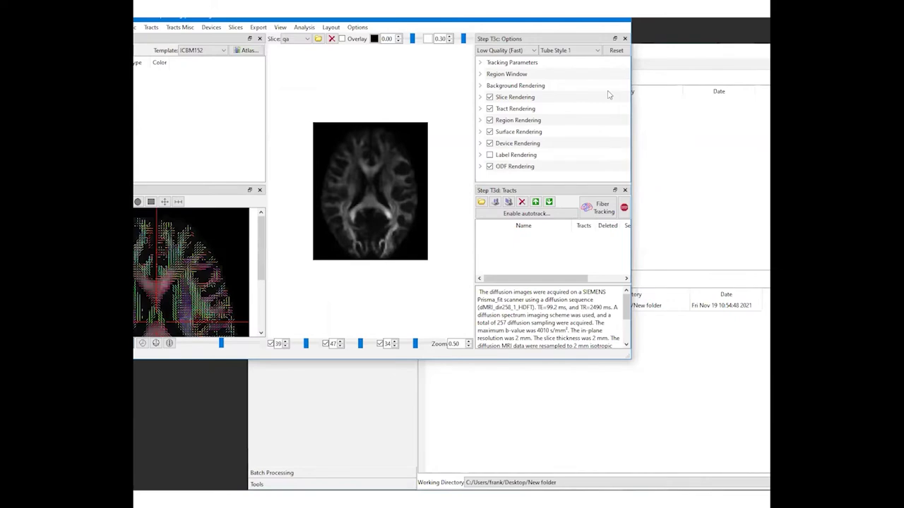
- Restore the default tracking settings and extend the tracking window upward
{"action": "left_click", "coordinate": [459, 79]}
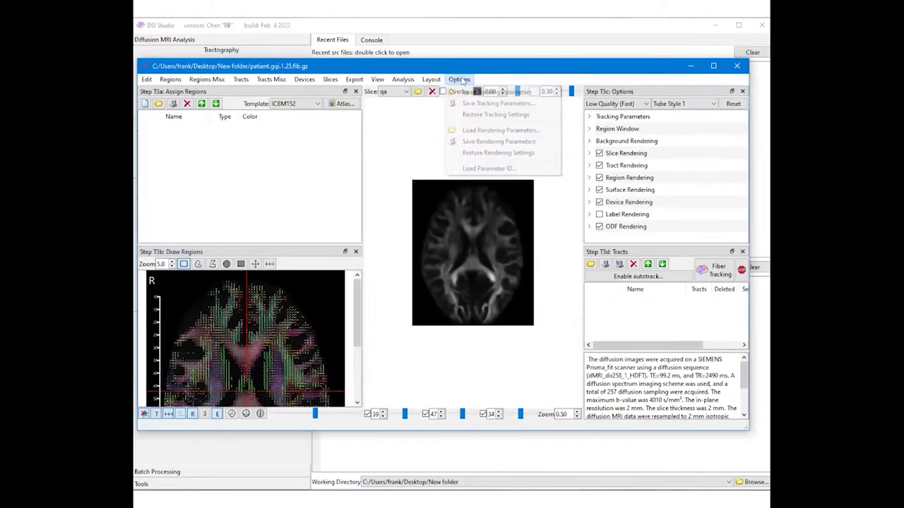
{"action": "left_click", "coordinate": [471, 116]}
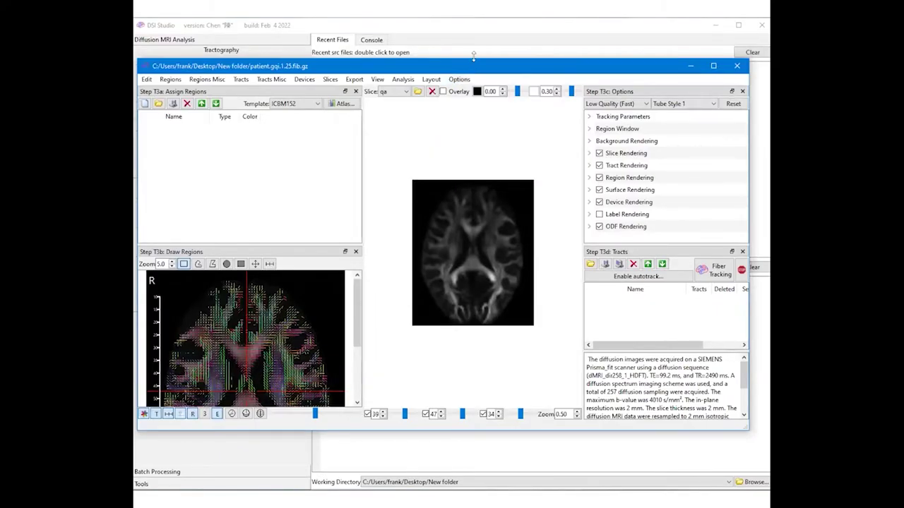
{"action": "left_click_drag", "start_coordinate": [473, 57], "coordinate": [473, 26]}
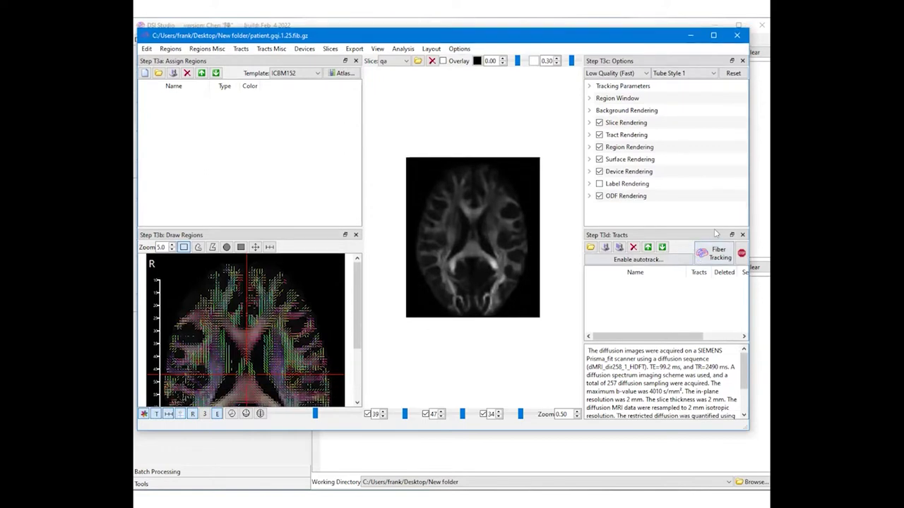
- Run whole-brain fiber tracking, enlarge the tracking window, and inspect the tracts in 3D at an oblique angle
{"action": "left_click", "coordinate": [711, 255]}
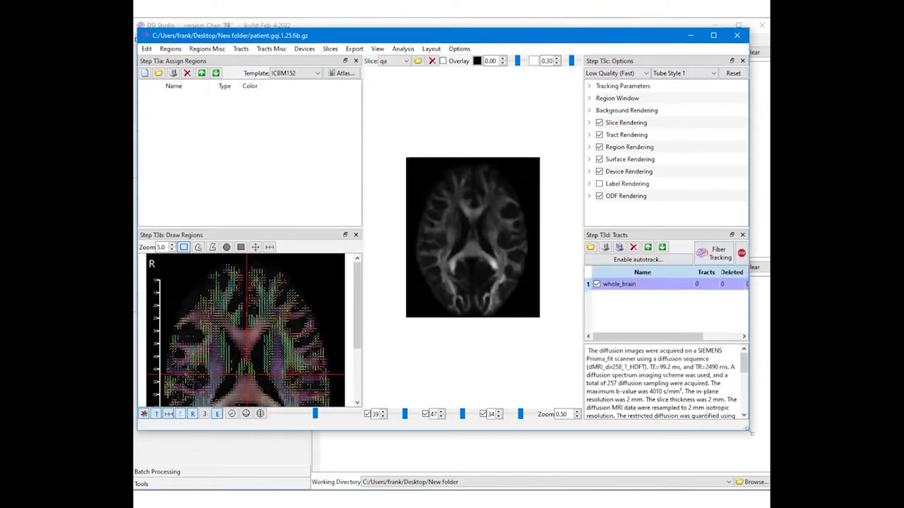
{"action": "left_click_drag", "start_coordinate": [747, 429], "coordinate": [769, 483]}
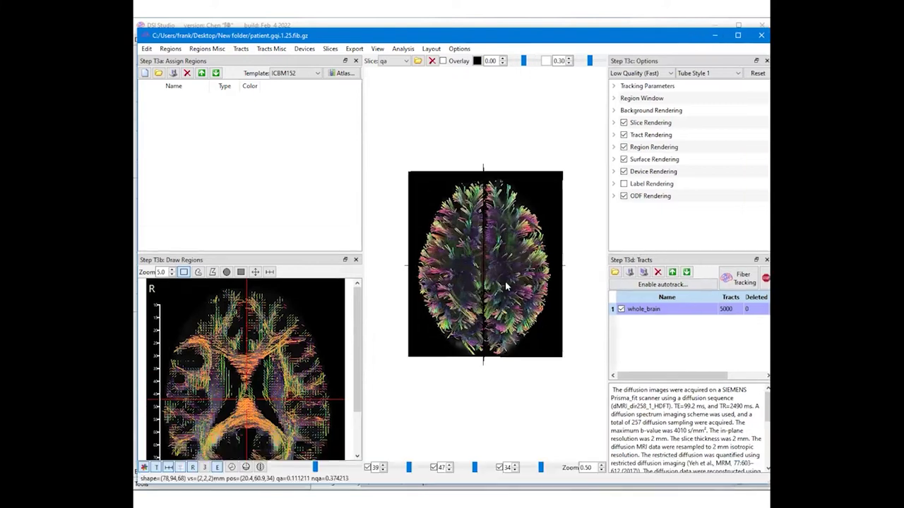
{"action": "left_click_drag", "start_coordinate": [505, 281], "coordinate": [533, 277]}
{"action": "scroll", "coordinate": [533, 277], "scroll_direction": "up", "scroll_amount": 2}
{"action": "scroll", "coordinate": [533, 278], "scroll_direction": "up", "scroll_amount": 3}
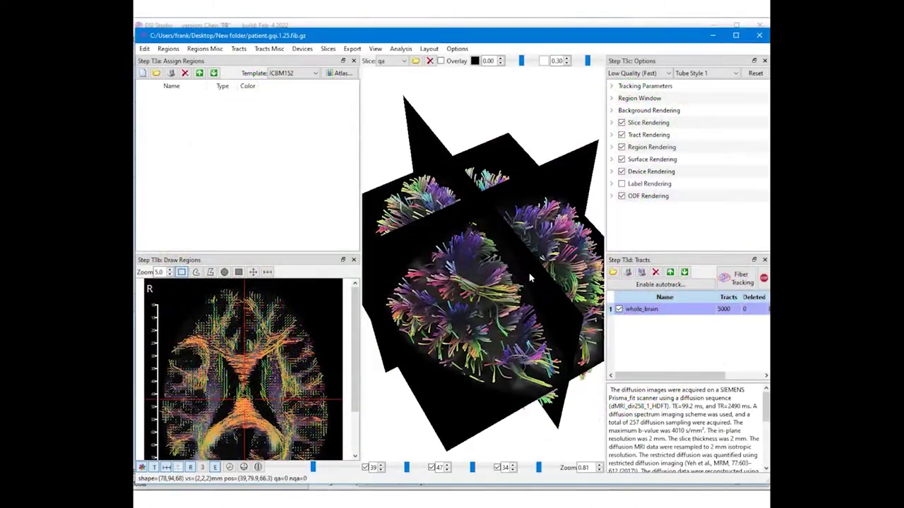
{"action": "scroll", "coordinate": [518, 269], "scroll_direction": "up", "scroll_amount": 1}
{"action": "scroll", "coordinate": [529, 285], "scroll_direction": "down", "scroll_amount": 1}
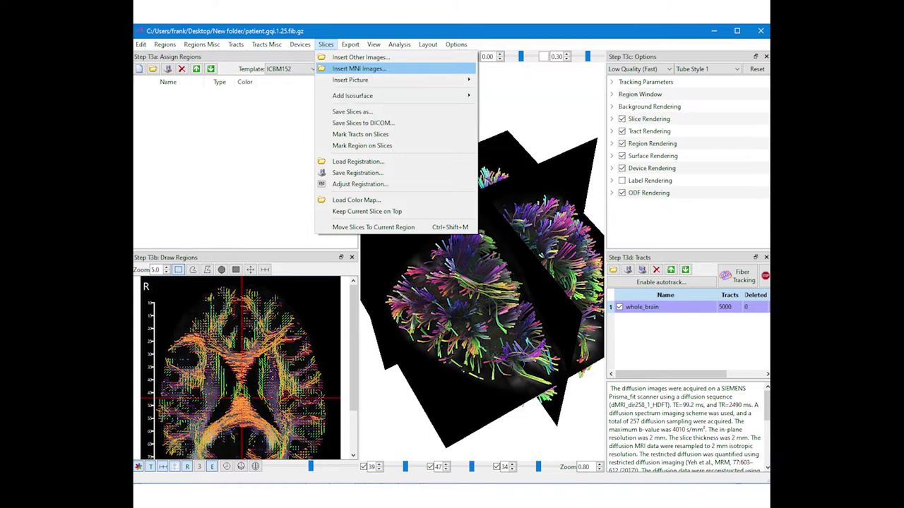
- Insert the MNI template image to get the template_nqa slice, and switch the displayed slice to the patient's nqa
{"action": "left_click", "coordinate": [358, 68]}
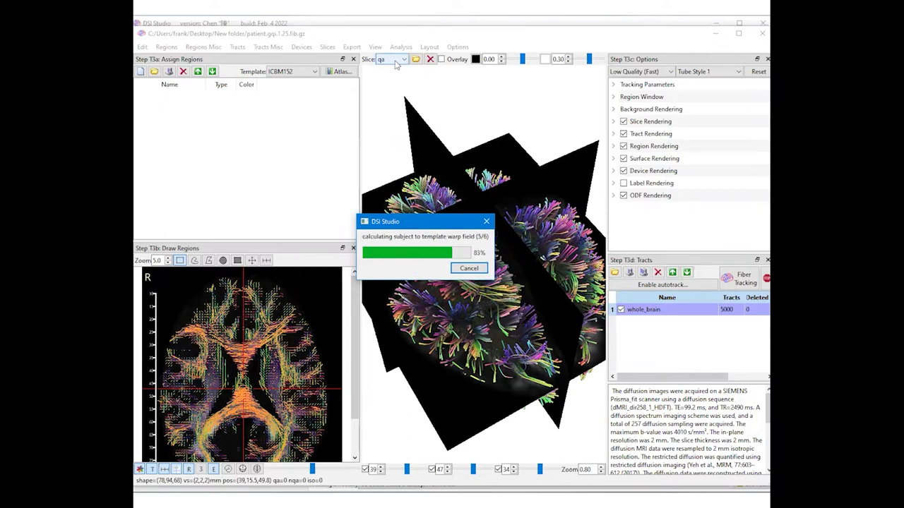
{"action": "left_click", "coordinate": [397, 61]}
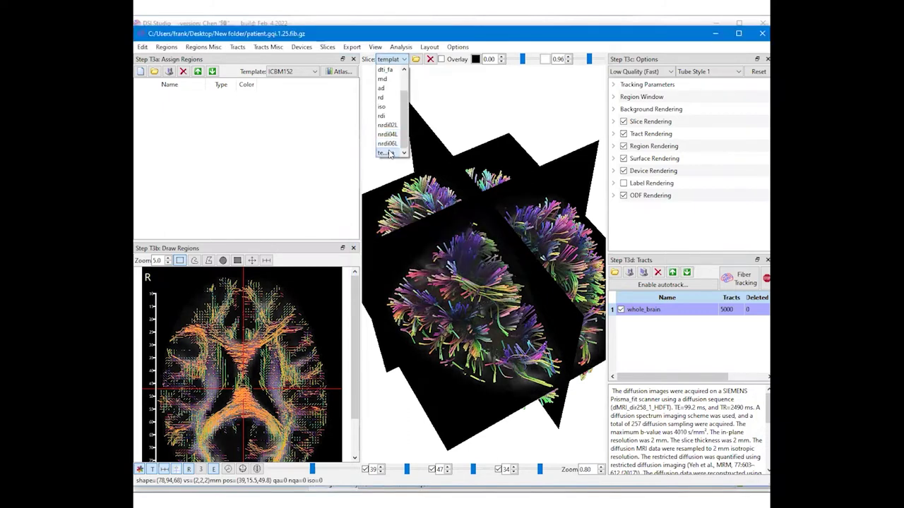
{"action": "left_click", "coordinate": [389, 153]}
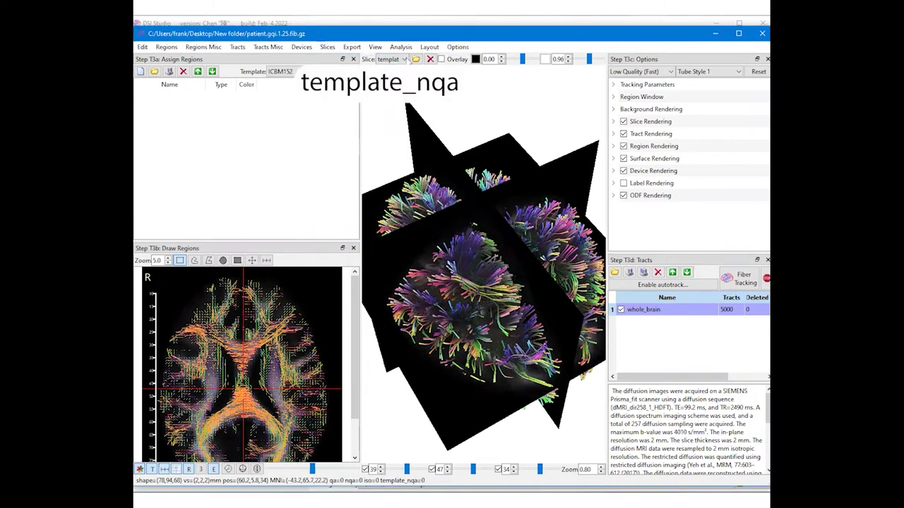
{"action": "left_click", "coordinate": [391, 60]}
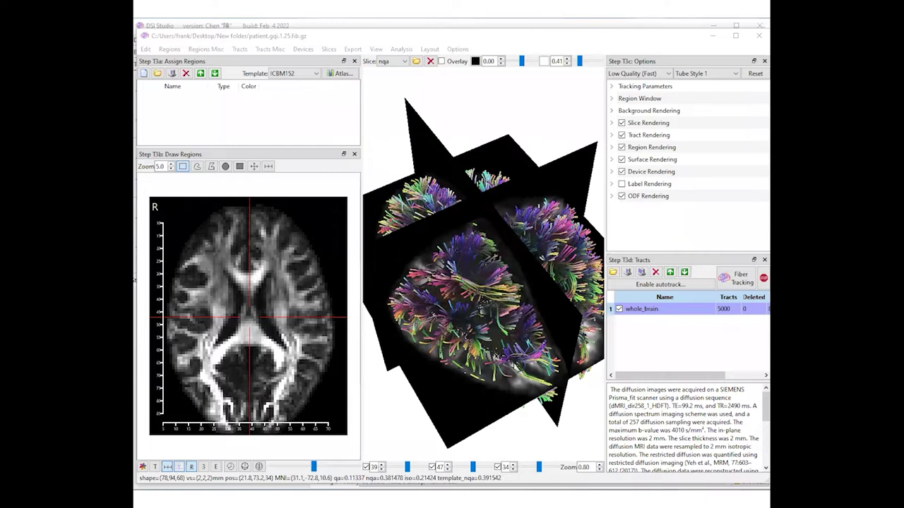
- Add a tracking metric named template_nqa-nqa for differential tracking
{"action": "left_click", "coordinate": [400, 50]}
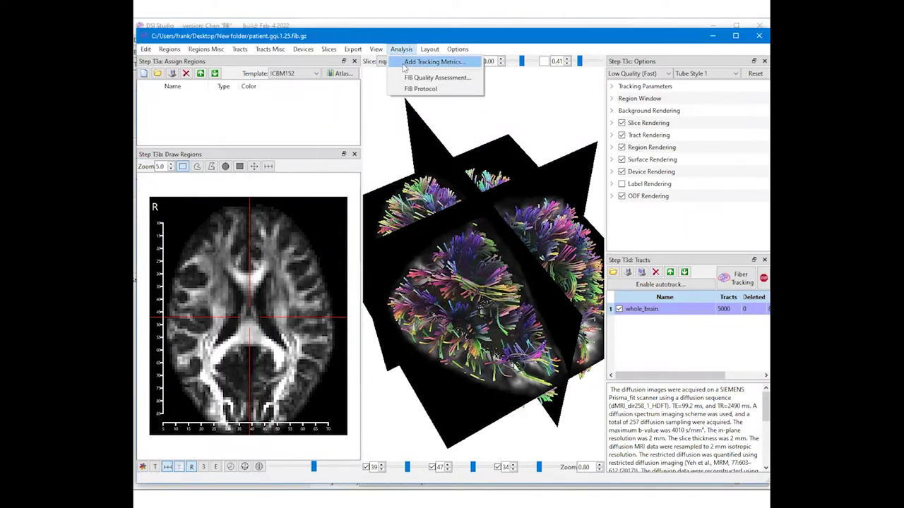
{"action": "left_click", "coordinate": [405, 62]}
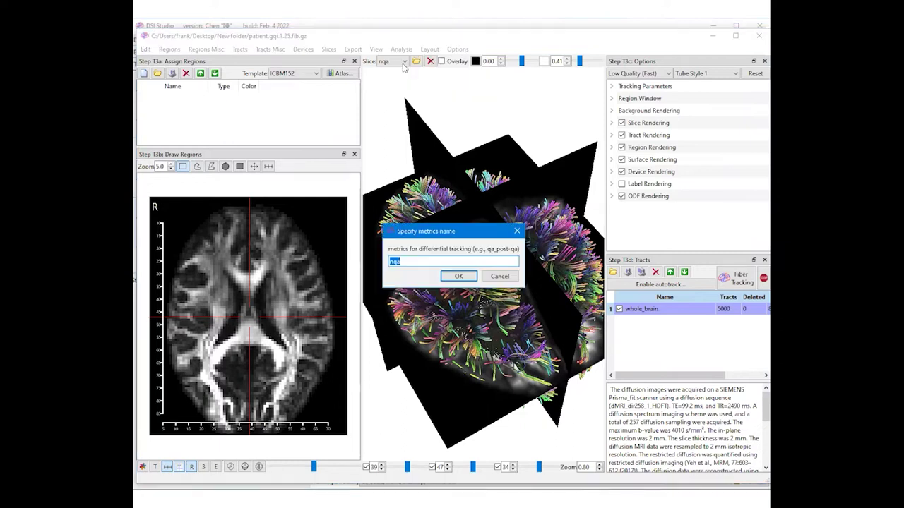
{"action": "left_click", "coordinate": [406, 262]}
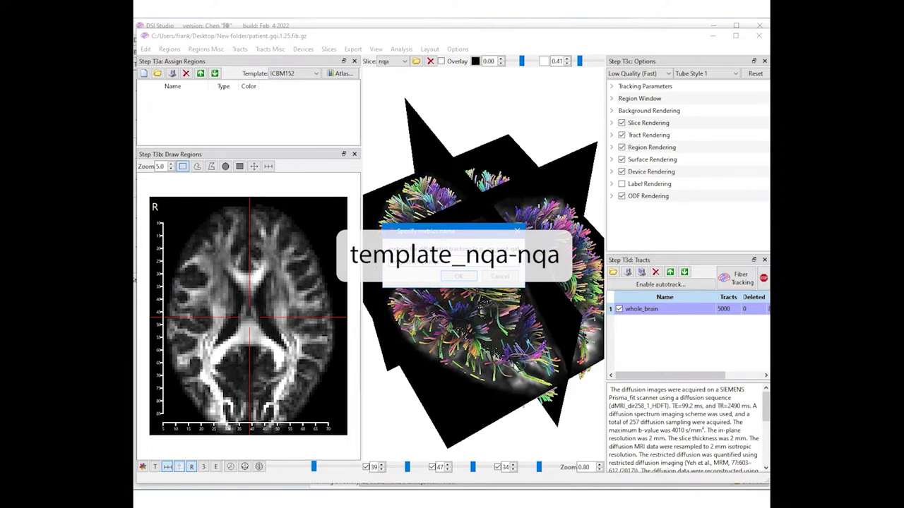
{"action": "left_click", "coordinate": [458, 276]}
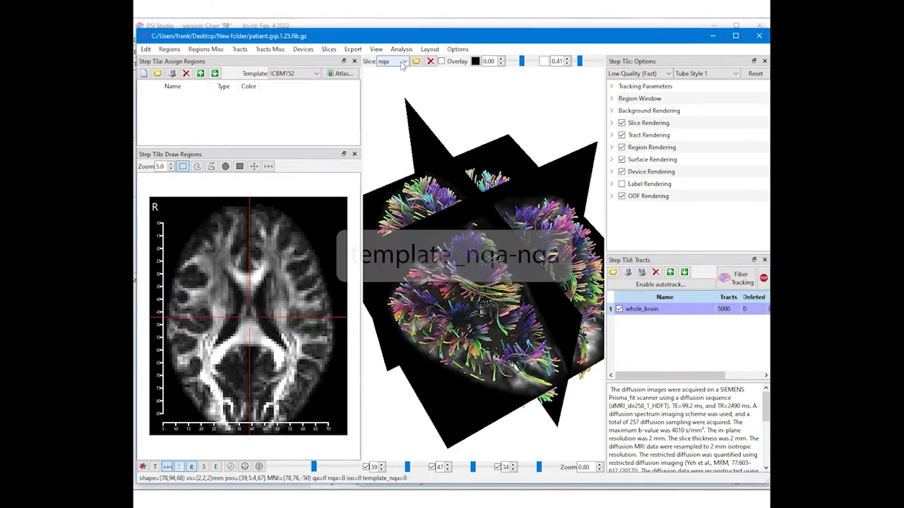
{"action": "left_click", "coordinate": [403, 61]}
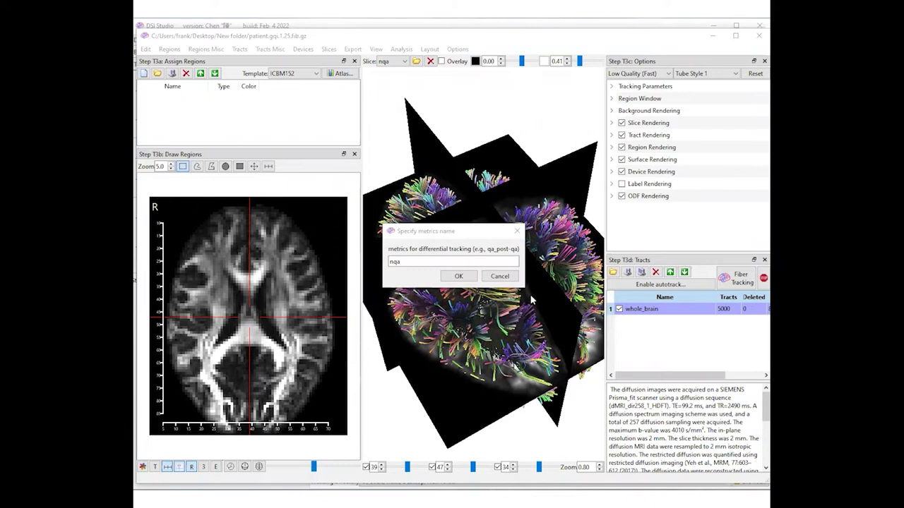
{"action": "left_click", "coordinate": [437, 261]}
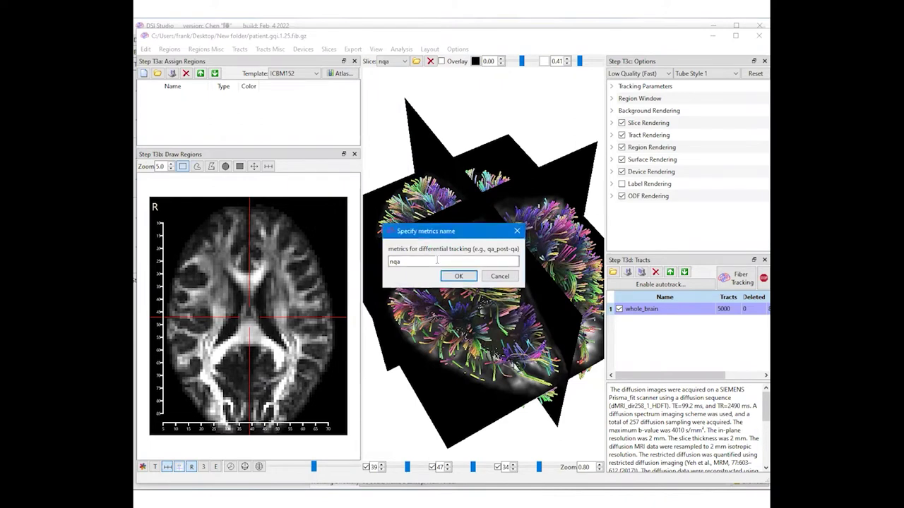
{"action": "type", "text": "-template_nqa"}
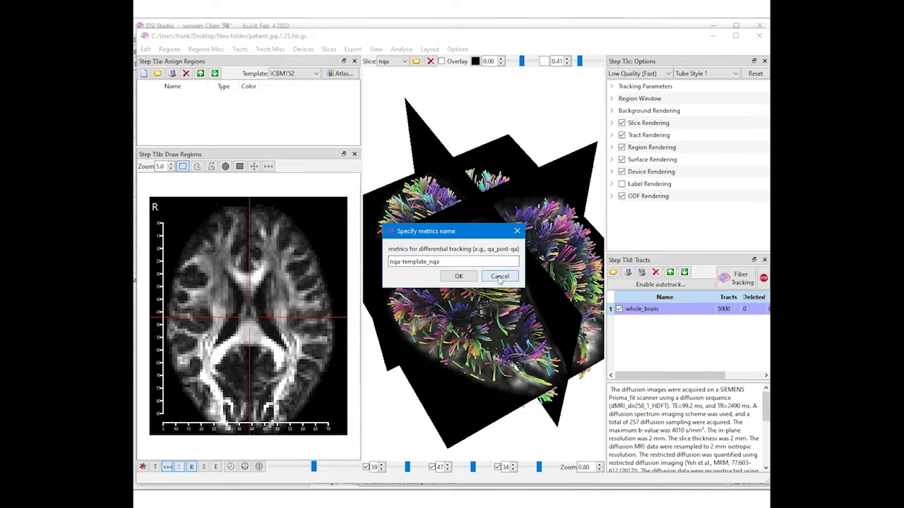
{"action": "left_click", "coordinate": [459, 276]}
- Choose template_nqa-nqa as the differential tracking metric in the tracking parameters, with a threshold of 0.20
{"action": "left_click", "coordinate": [628, 87]}
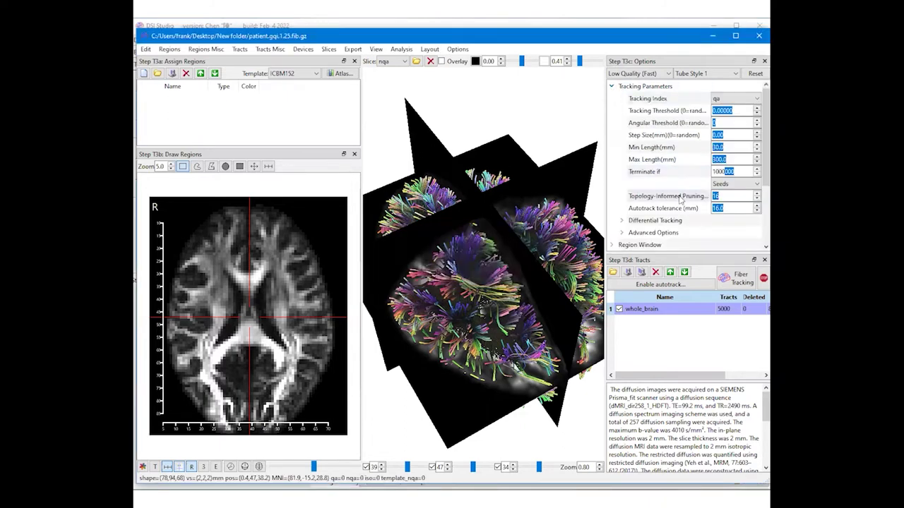
{"action": "left_click", "coordinate": [624, 221]}
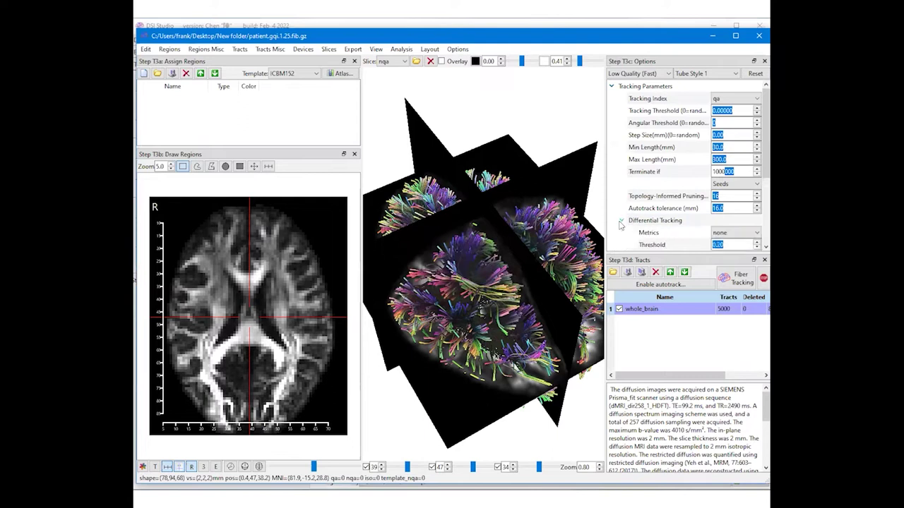
{"action": "left_click", "coordinate": [731, 233]}
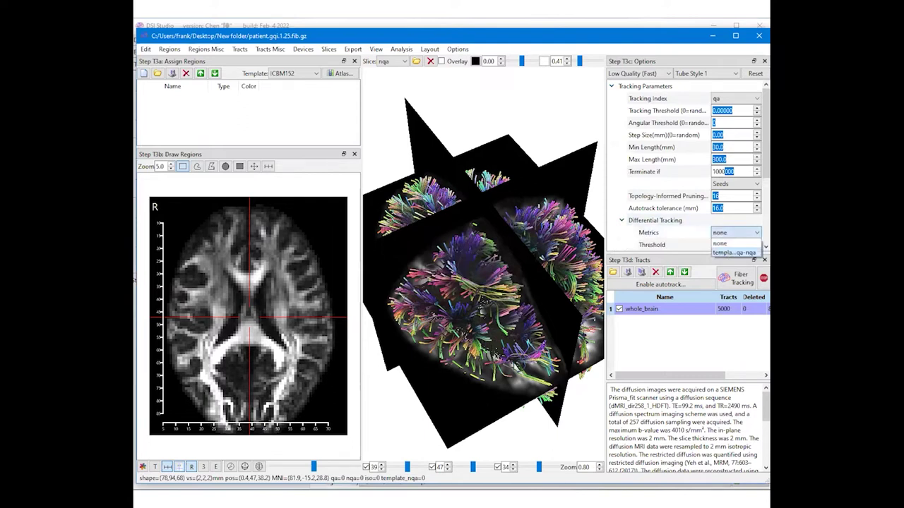
{"action": "left_click", "coordinate": [732, 253]}
{"action": "scroll", "coordinate": [692, 166], "scroll_direction": "down", "scroll_amount": 2}
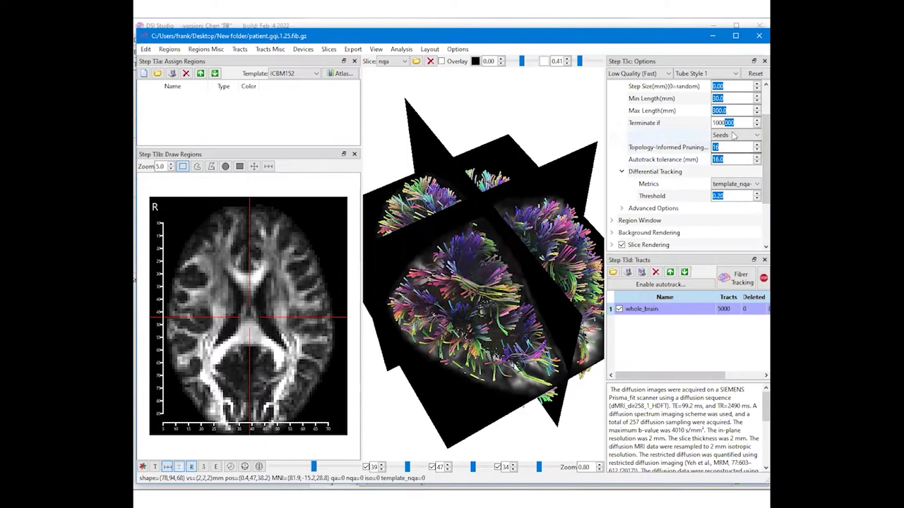
{"action": "left_click", "coordinate": [725, 195]}
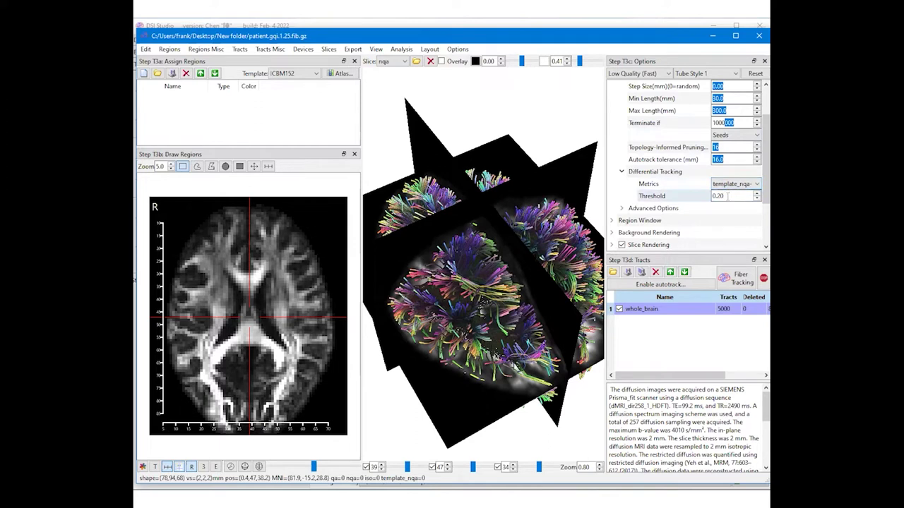
- Delete the whole-brain tracts and run fiber tracking with the differential metric
{"action": "left_click", "coordinate": [655, 273]}
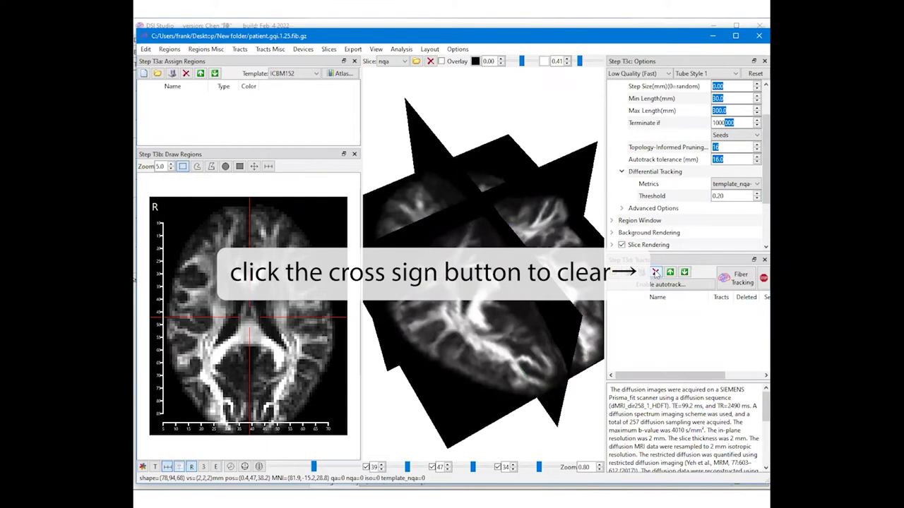
{"action": "left_click", "coordinate": [740, 278]}
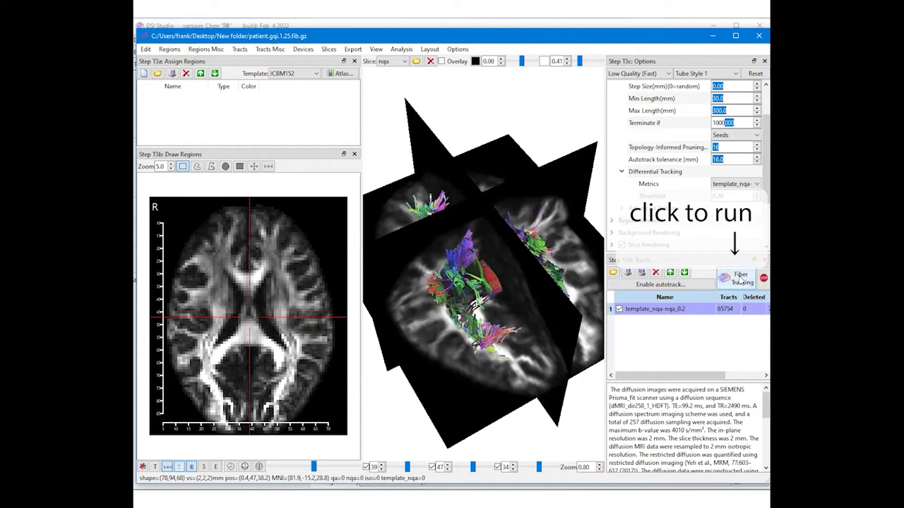
- Hide the sagittal and coronal slices in the 3D view and look at the differential tracts from the side
{"action": "double_click", "coordinate": [511, 299]}
{"action": "double_click", "coordinate": [473, 214]}
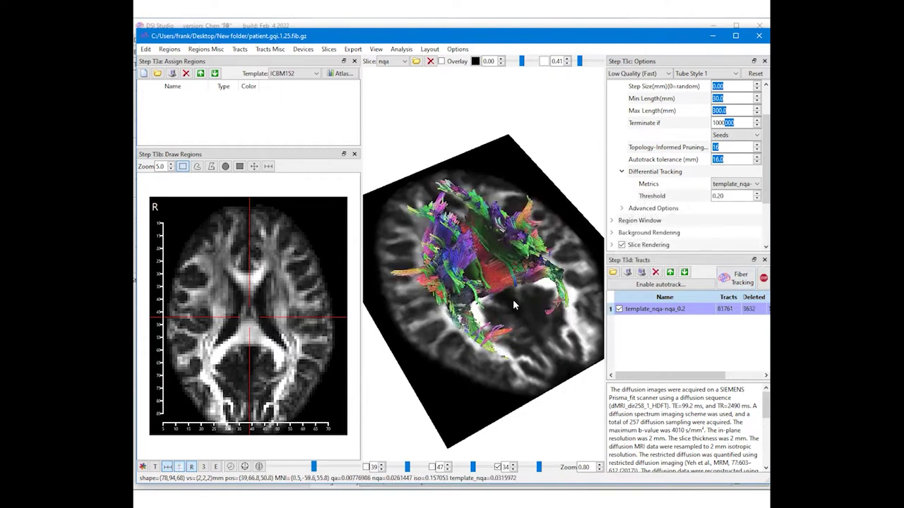
{"action": "left_click_drag", "start_coordinate": [514, 305], "coordinate": [577, 288]}
- Set the minimum tract length in the tracking parameters to 50 mm
{"action": "left_click", "coordinate": [742, 98]}
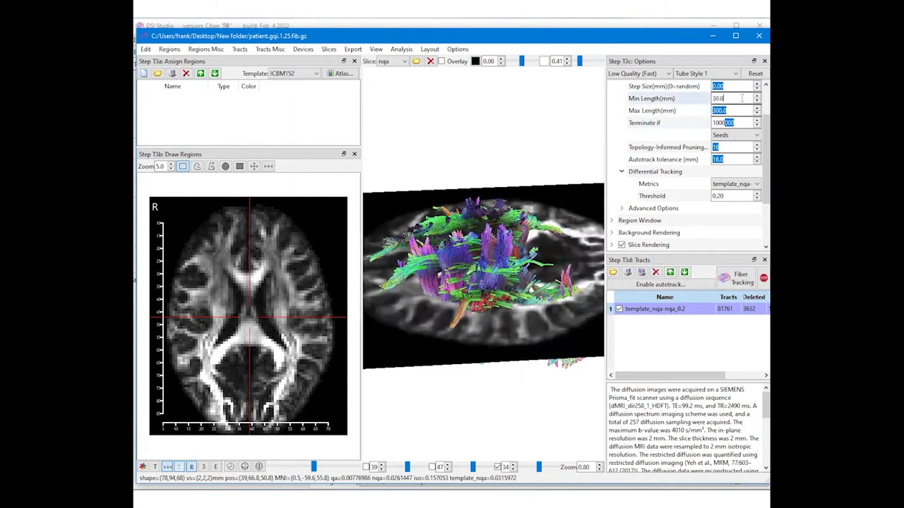
{"action": "left_click_drag", "start_coordinate": [742, 98], "coordinate": [678, 101]}
{"action": "type", "text": "50"}
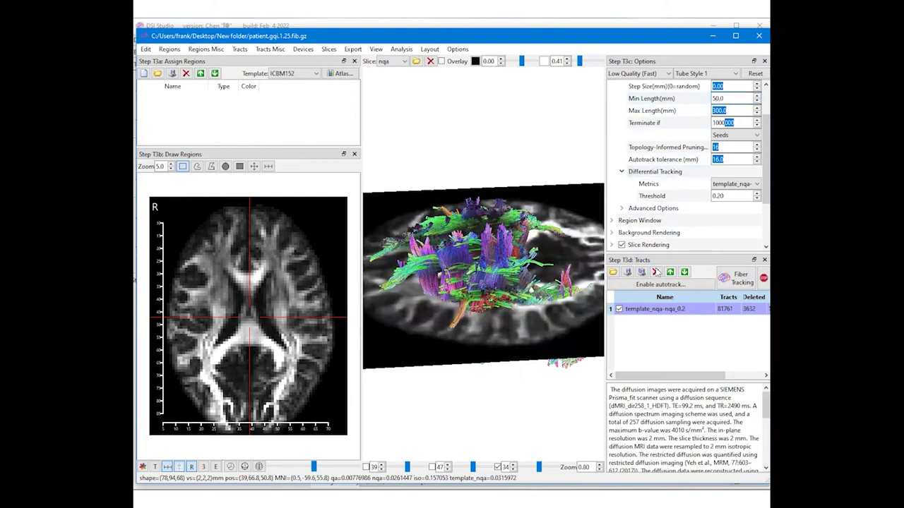
- Delete the current differential tracts, rerun fiber tracking with the new minimum length, and view the tracts from an oblique angle
{"action": "left_click", "coordinate": [655, 272]}
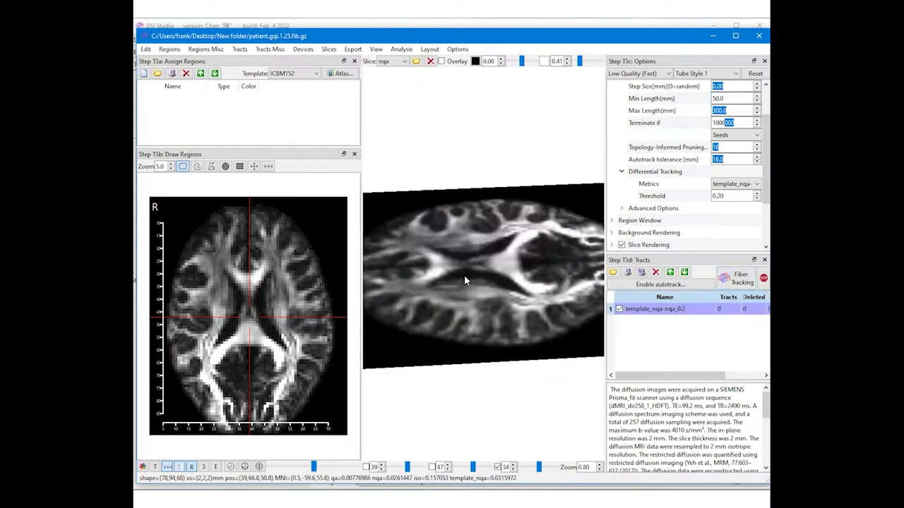
{"action": "left_click_drag", "start_coordinate": [506, 318], "coordinate": [454, 331]}
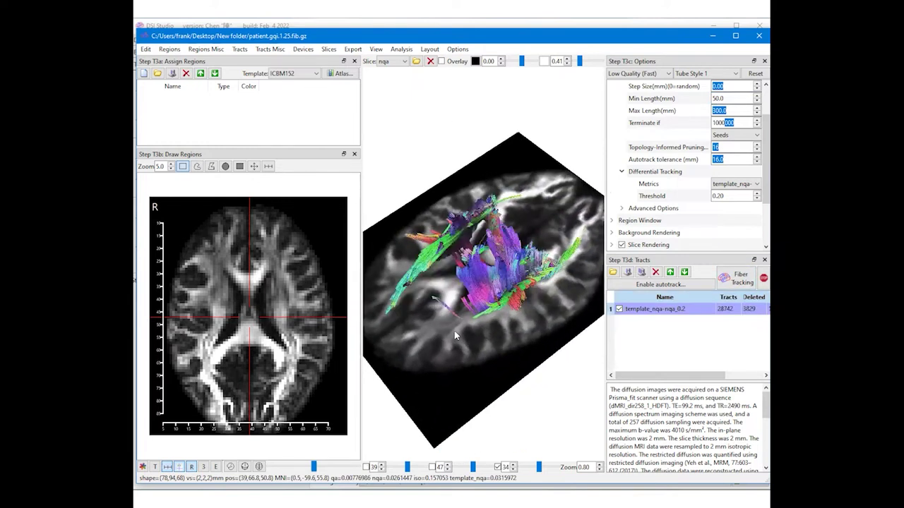
- Delete the tracts, set the differential tracking threshold to 0.40, and run fiber tracking again
{"action": "left_click", "coordinate": [655, 271]}
{"action": "left_click_drag", "start_coordinate": [725, 196], "coordinate": [716, 198]}
{"action": "type", "text": "40"}
{"action": "left_click", "coordinate": [738, 278]}
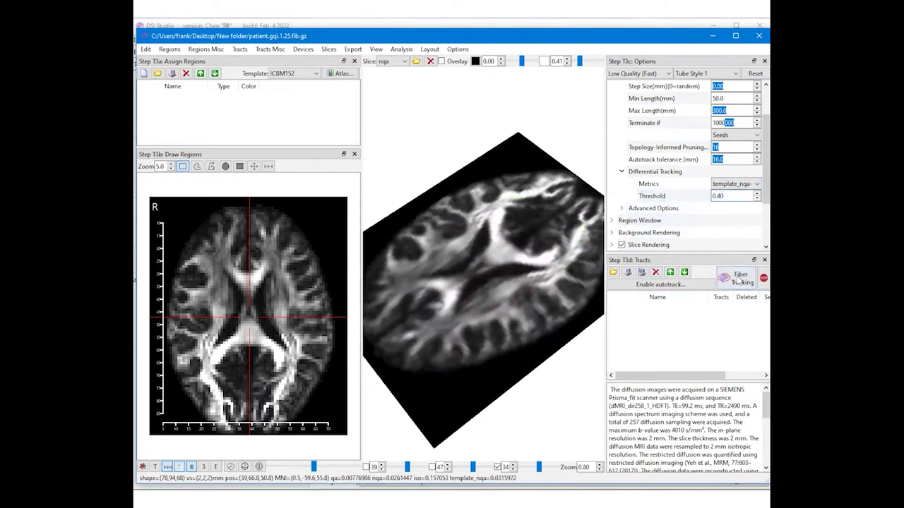
{"action": "mouse_move", "coordinate": [538, 367]}
{"action": "left_mouse_down"}
{"action": "mouse_move", "coordinate": [524, 319]}
{"action": "mouse_move", "coordinate": [401, 329]}
{"action": "mouse_move", "coordinate": [468, 274]}
{"action": "mouse_move", "coordinate": [475, 321]}
{"action": "mouse_move", "coordinate": [476, 281]}
{"action": "left_mouse_up"}
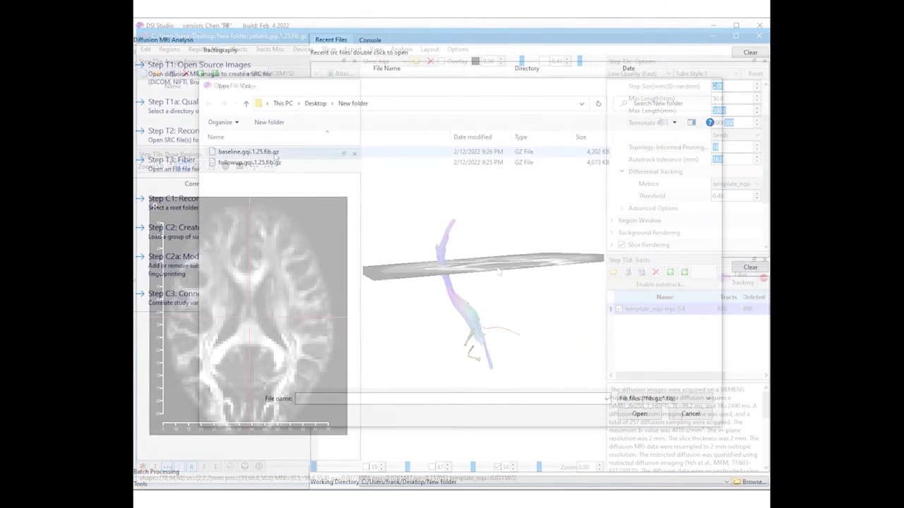
- Open the follow-up scan followup.gqi.1.25.fib.gz from New folder for fiber tracking
{"action": "left_click", "coordinate": [274, 154]}
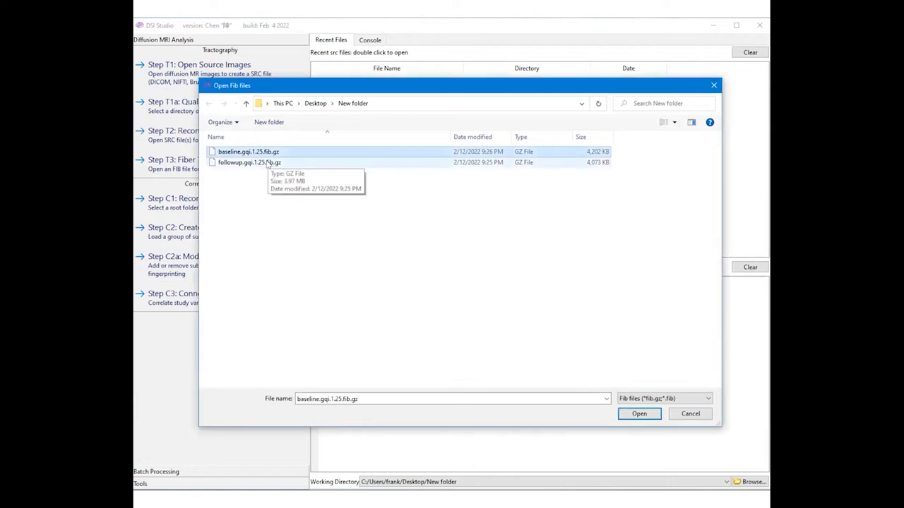
{"action": "left_click", "coordinate": [267, 163]}
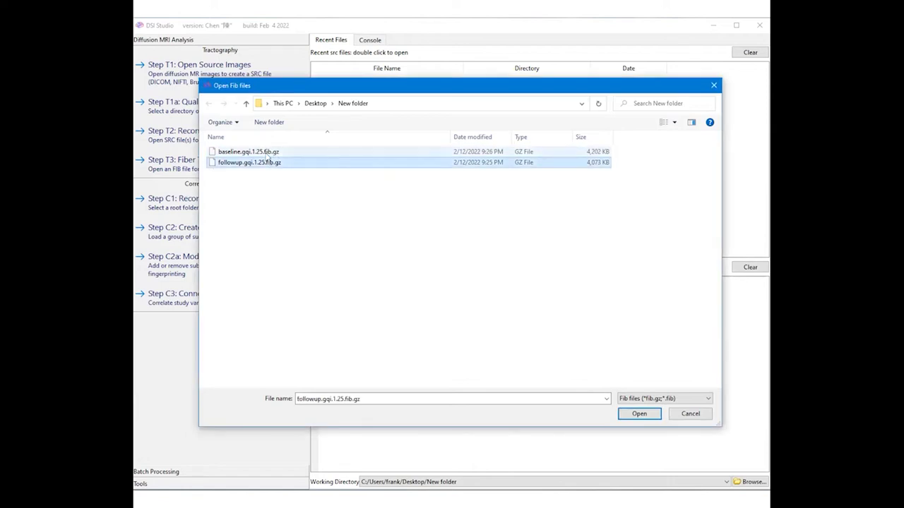
{"action": "left_click", "coordinate": [269, 154]}
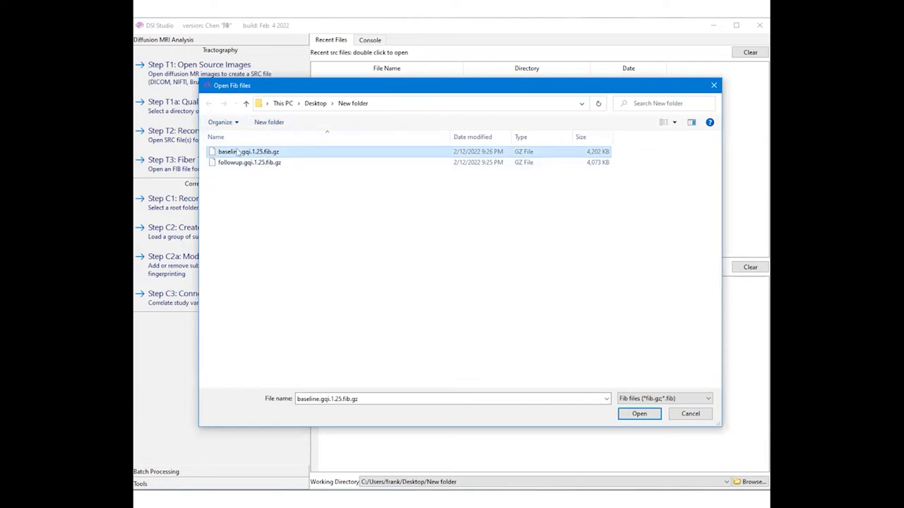
{"action": "left_click", "coordinate": [257, 165]}
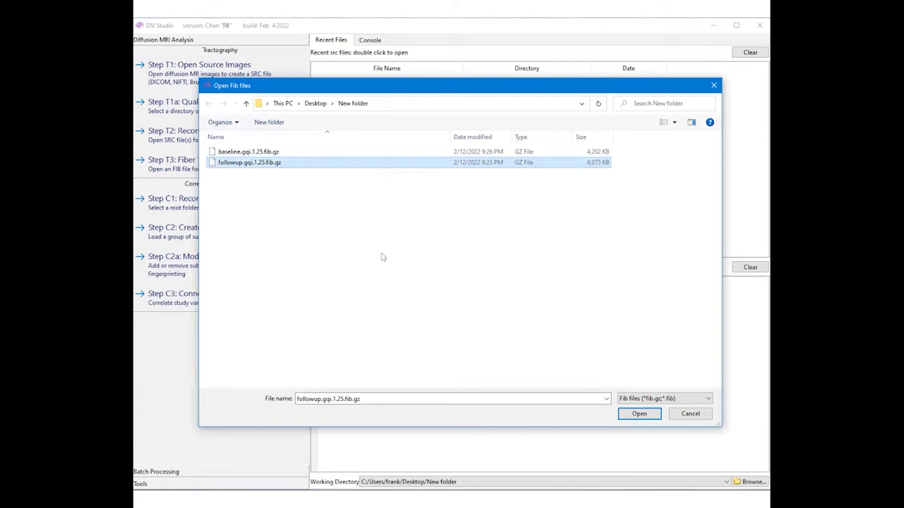
{"action": "left_click", "coordinate": [622, 415]}
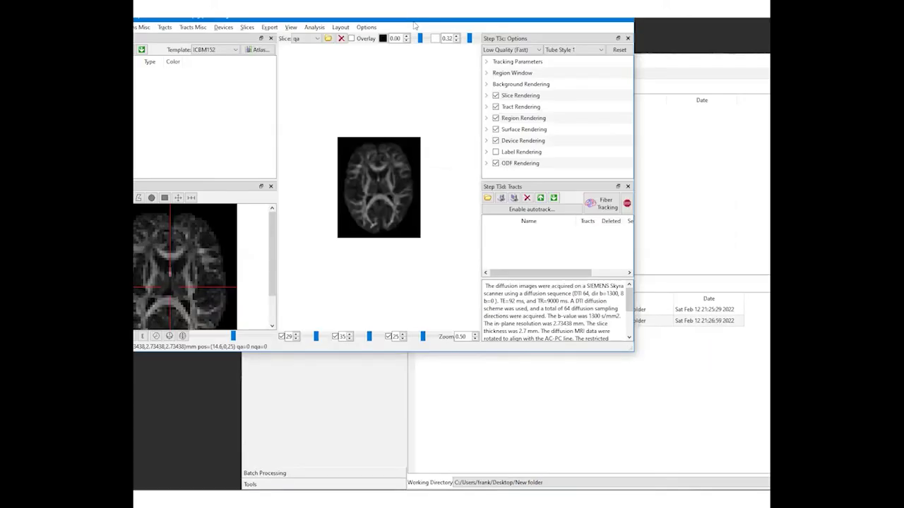
- Export the follow-up scan's nqa map as followup_nqa.nii.gz and close its tracking window
{"action": "left_click", "coordinate": [280, 90]}
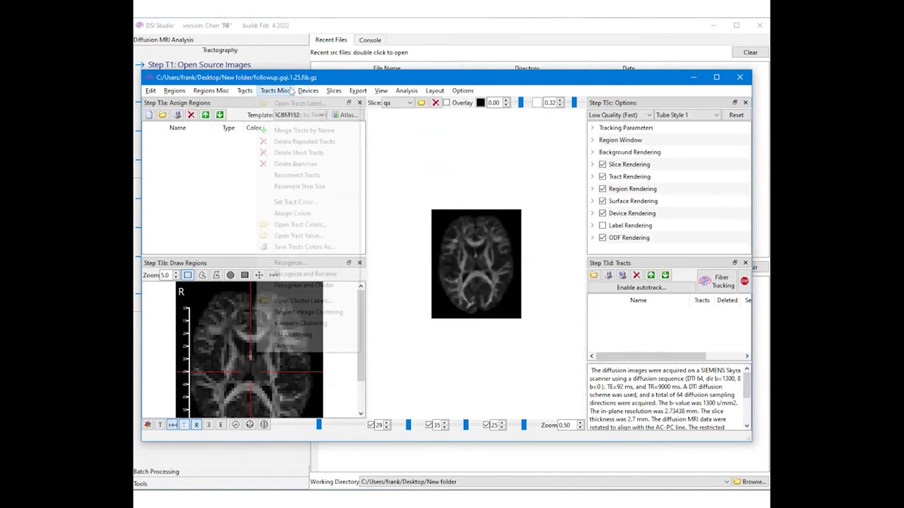
{"action": "left_click", "coordinate": [358, 90]}
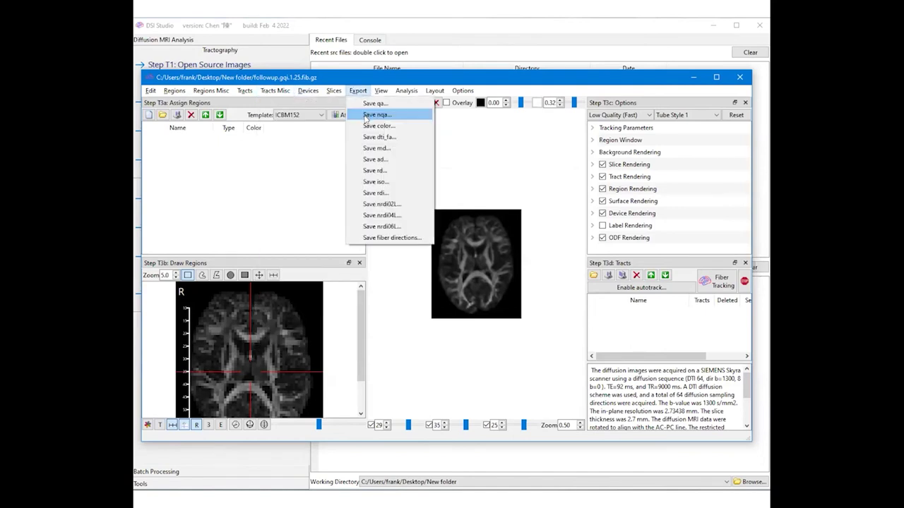
{"action": "left_click", "coordinate": [377, 115]}
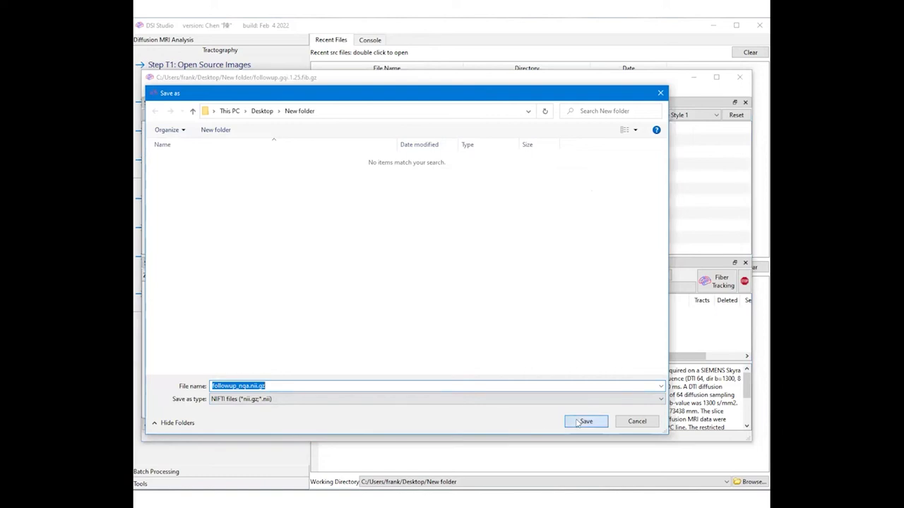
{"action": "left_click", "coordinate": [739, 80]}
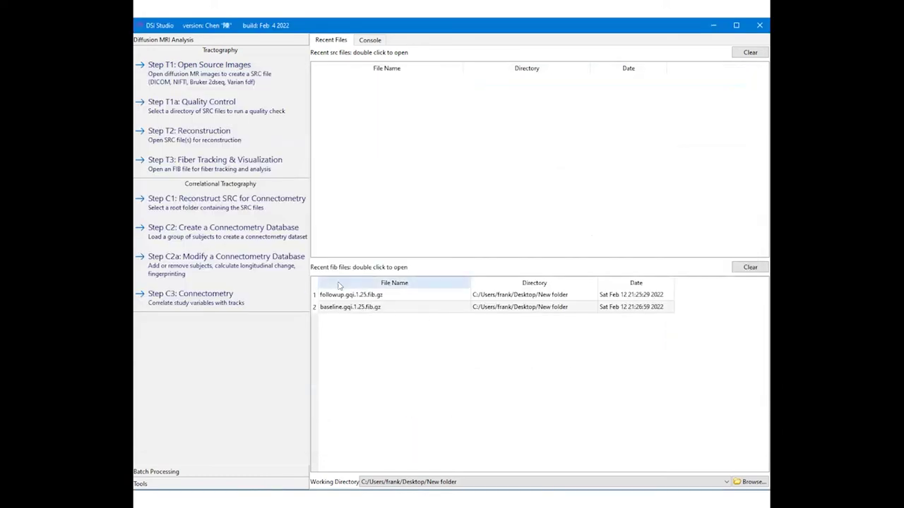
- Open the recent file baseline.gqi.1.25.fib.gz and insert followup_nqa.nii.gz as an additional slice image
{"action": "left_click", "coordinate": [340, 310]}
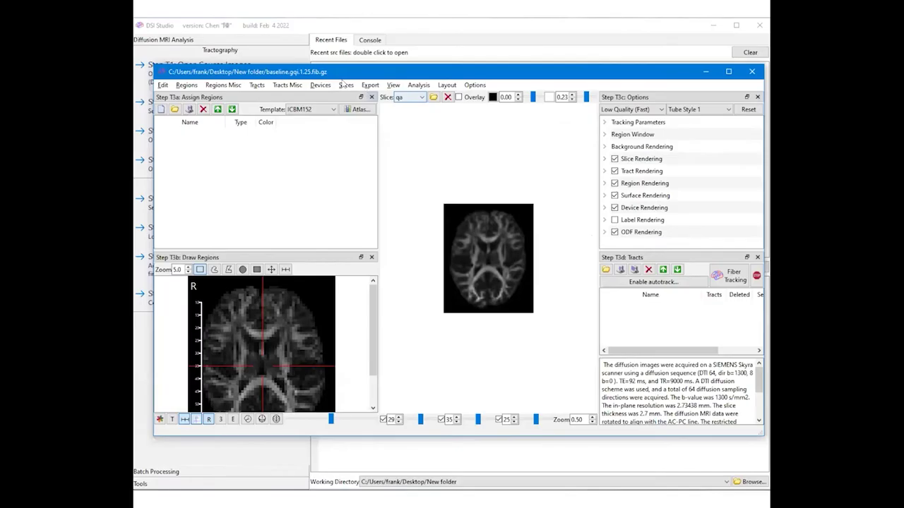
{"action": "left_click", "coordinate": [345, 85]}
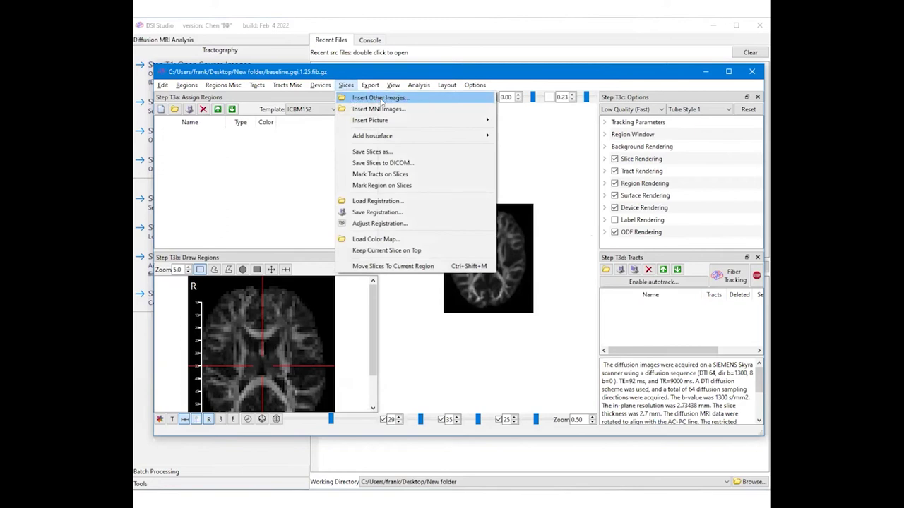
{"action": "left_click", "coordinate": [381, 98]}
{"action": "left_click", "coordinate": [238, 153]}
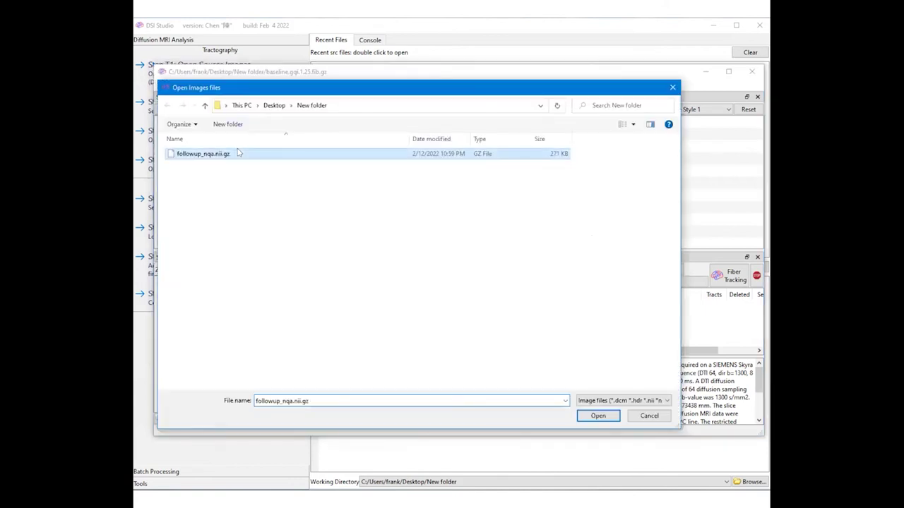
{"action": "double_click", "coordinate": [238, 153]}
{"action": "left_click_drag", "start_coordinate": [472, 299], "coordinate": [547, 263]}
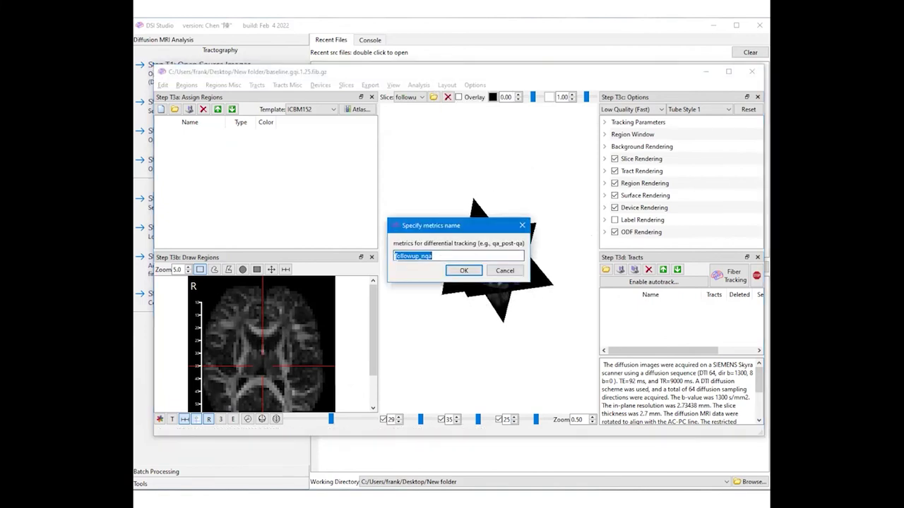
- Add a differential tracking metric named nqa-followup_nqa and acknowledge the confirmation
{"action": "left_click", "coordinate": [395, 256]}
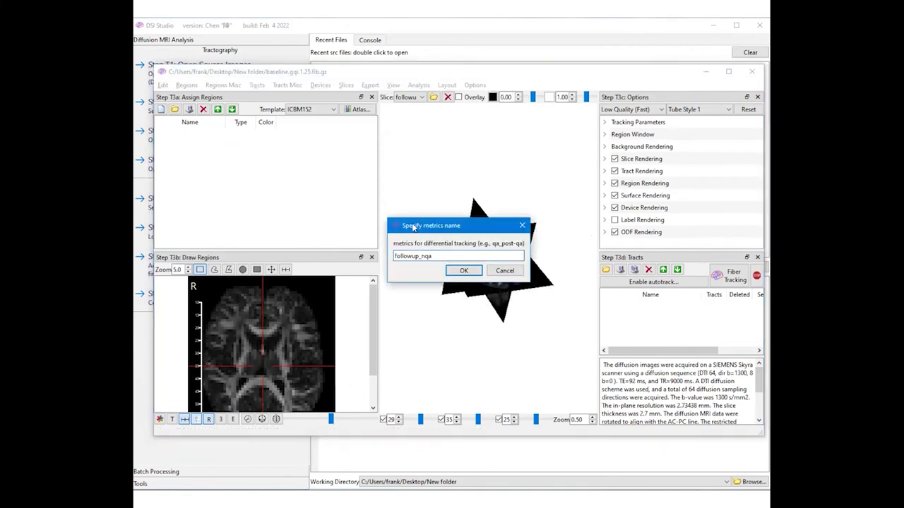
{"action": "type", "text": "nqa-"}
{"action": "key", "text": "Return"}
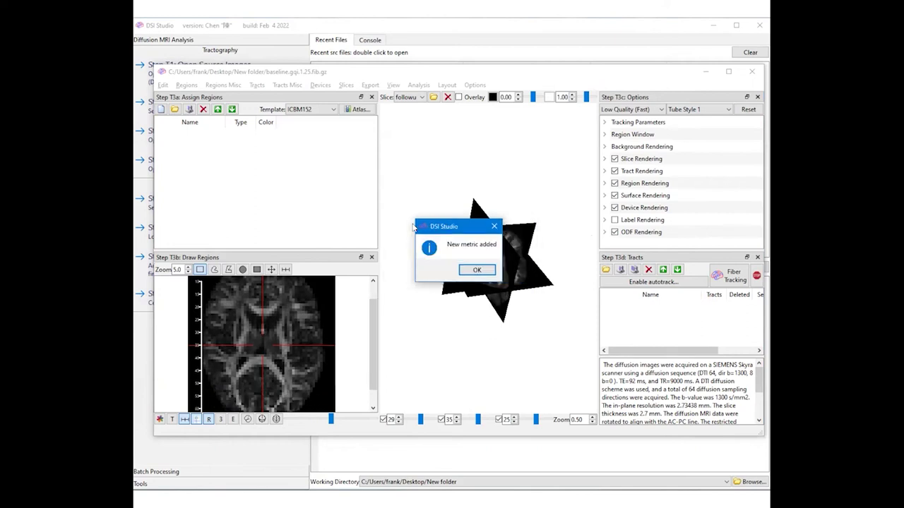
{"action": "left_click", "coordinate": [467, 268]}
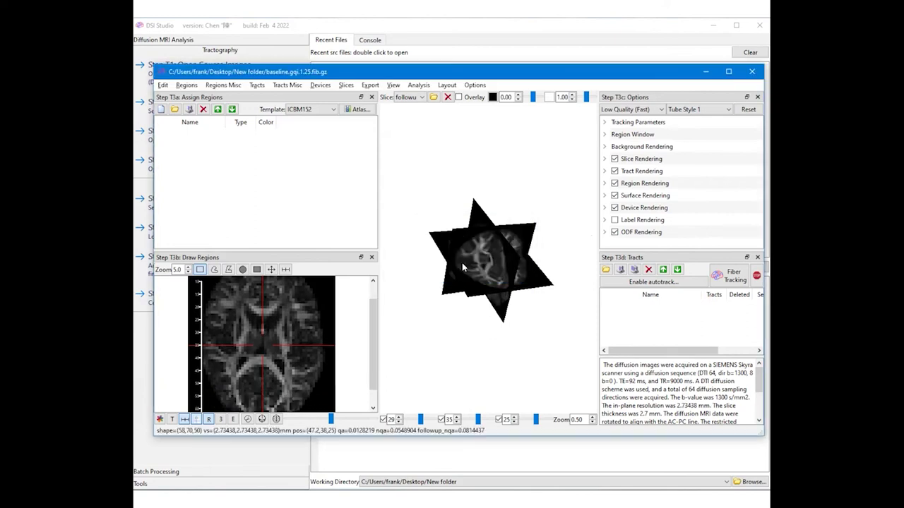
- Choose nqa-followup_nqa as the differential tracking metric in the tracking parameters, with a threshold of 0.20
{"action": "left_click", "coordinate": [605, 123]}
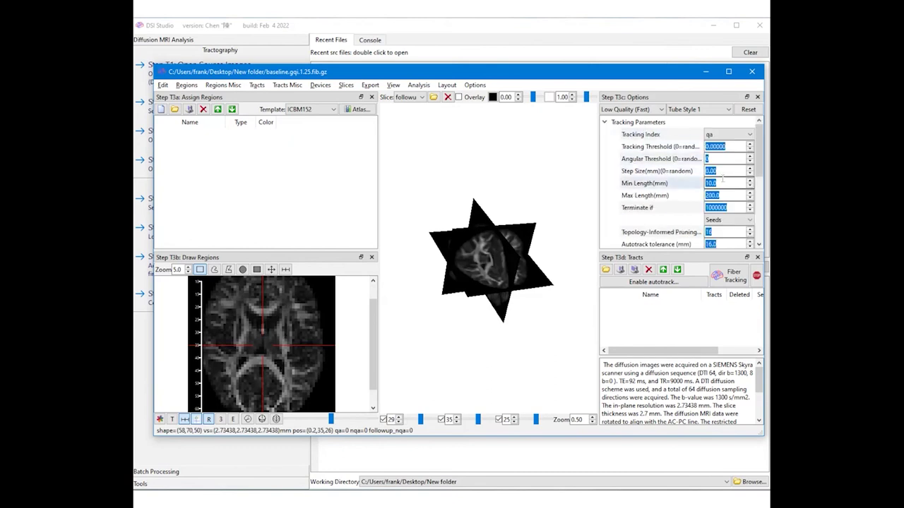
{"action": "left_click_drag", "start_coordinate": [757, 161], "coordinate": [756, 195]}
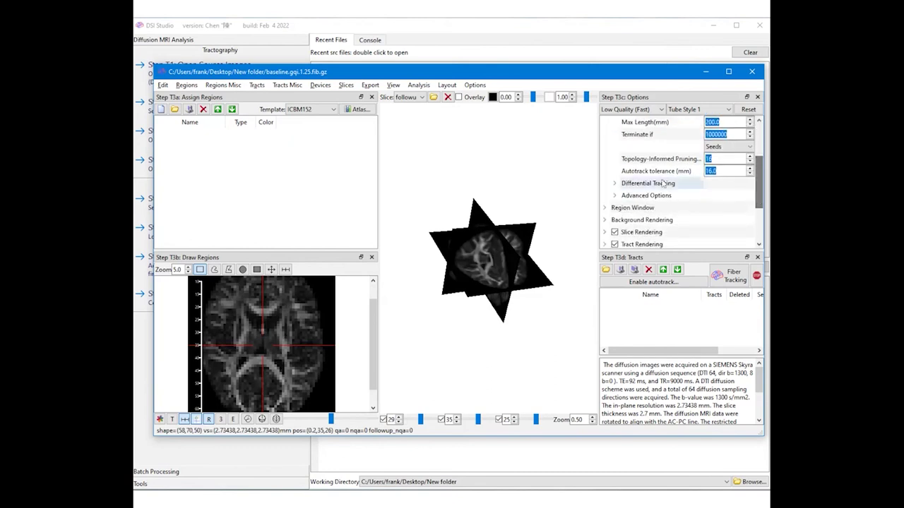
{"action": "left_click", "coordinate": [614, 182]}
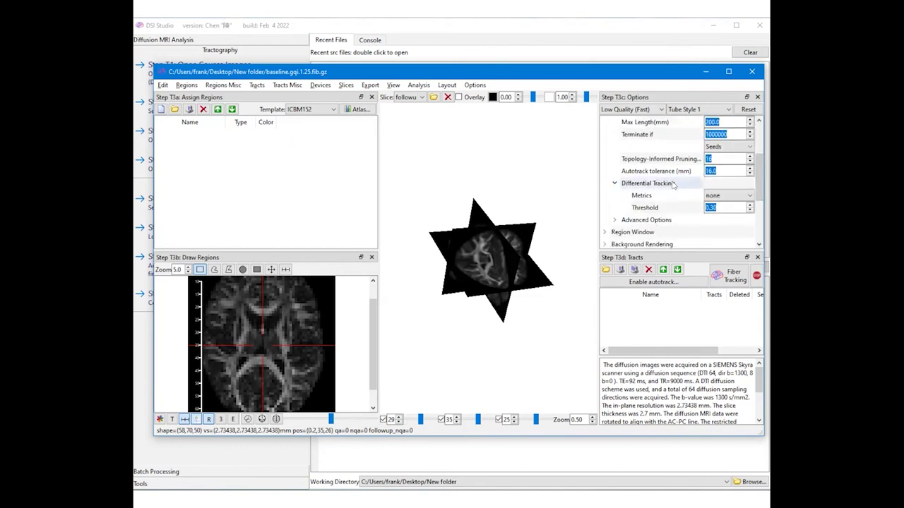
{"action": "left_click", "coordinate": [719, 213]}
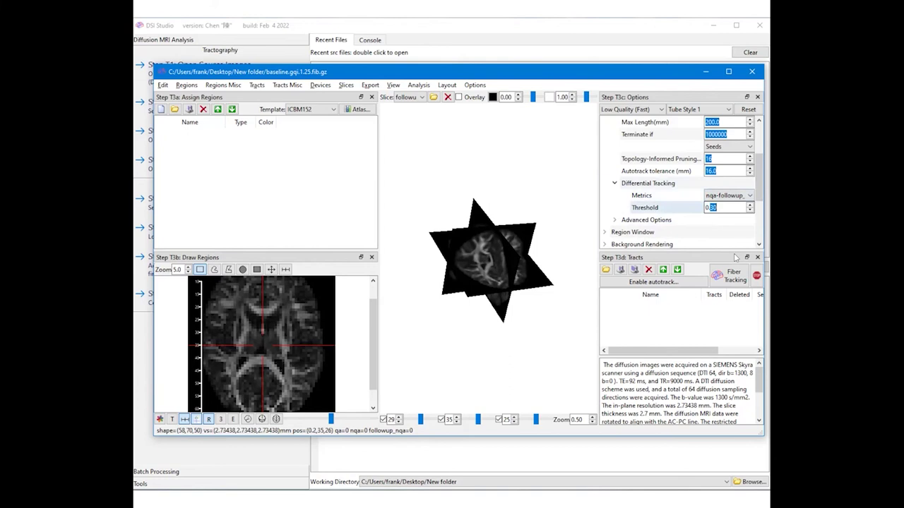
{"action": "type", "text": "20"}
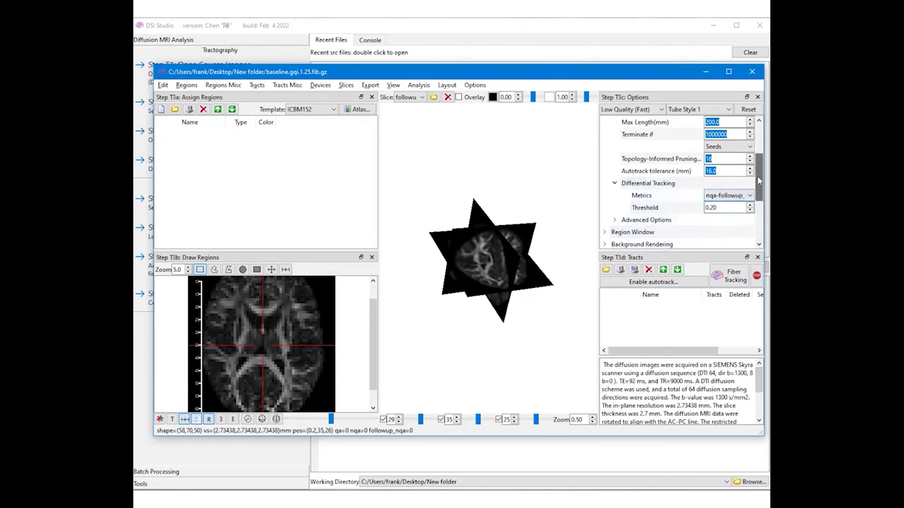
- Set the minimum tract length to 40 mm and run fiber tracking on the baseline scan
{"action": "scroll", "coordinate": [759, 169], "scroll_direction": "up", "scroll_amount": 1}
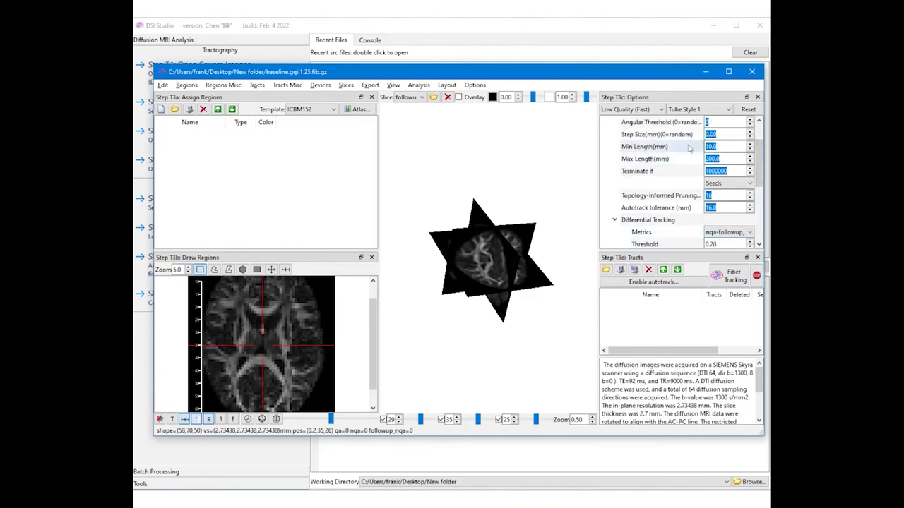
{"action": "double_click", "coordinate": [711, 146]}
{"action": "type", "text": "40"}
{"action": "left_click", "coordinate": [730, 279]}
- Hide the sagittal and coronal slices in the baseline 3D view and inspect the differential tracts over the axial slice
{"action": "scroll", "coordinate": [522, 257], "scroll_direction": "up", "scroll_amount": 5}
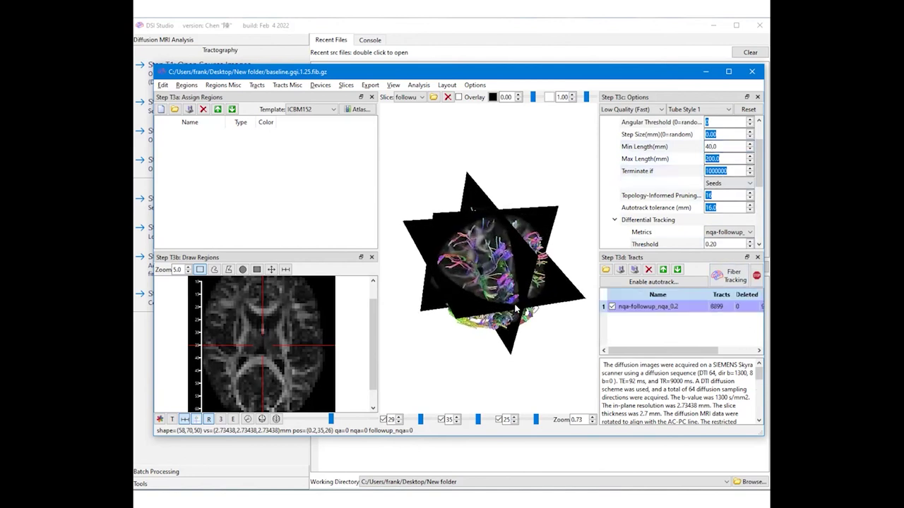
{"action": "key", "text": "1"}
{"action": "key", "text": "2"}
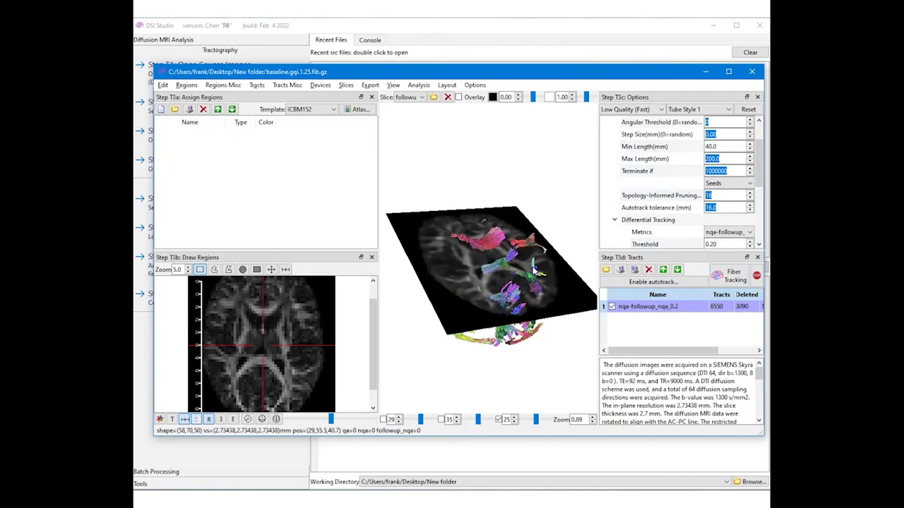
{"action": "left_click_drag", "start_coordinate": [533, 268], "coordinate": [476, 312]}
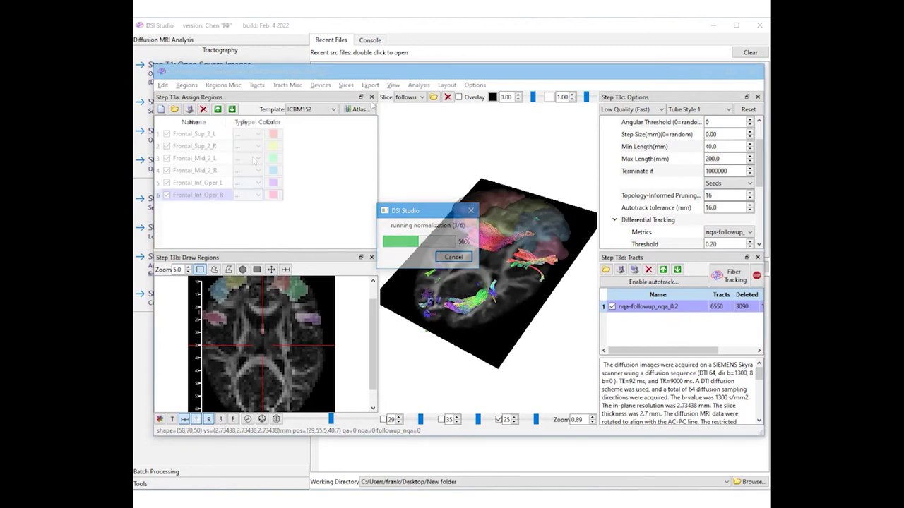
- Set the type of the Frontal_Sup_2_L region to ROA
{"action": "left_click", "coordinate": [249, 137]}
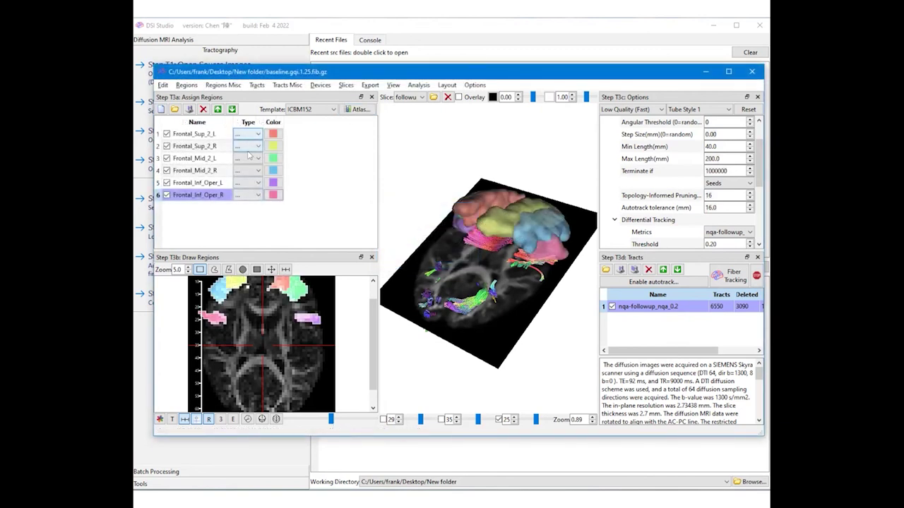
{"action": "left_click", "coordinate": [249, 153]}
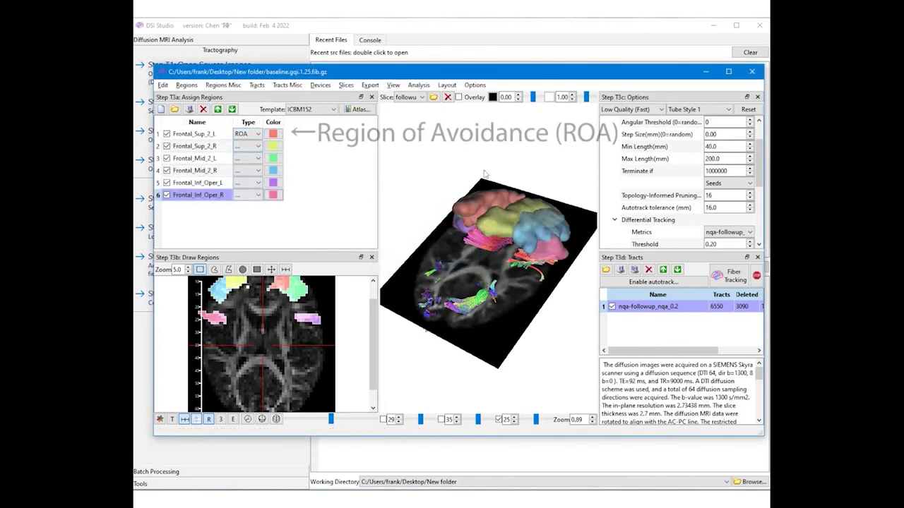